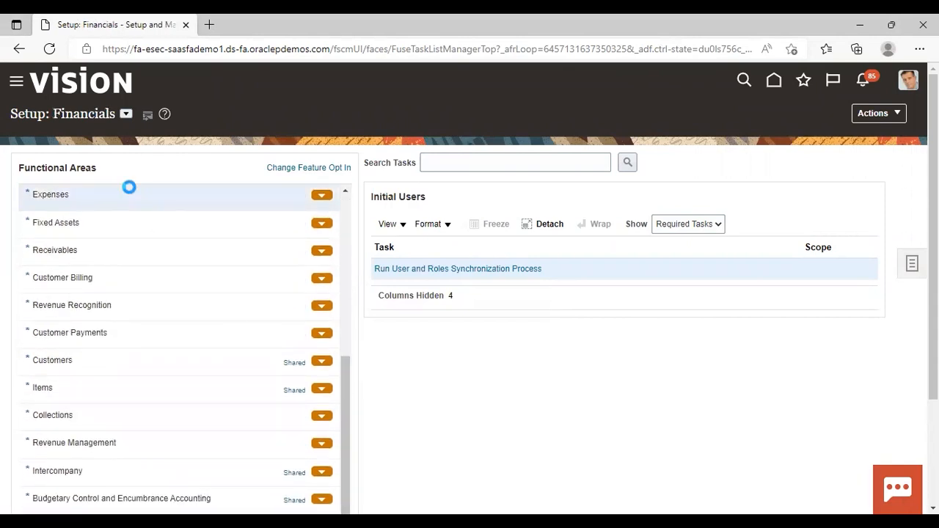
# - Open the Manage Expense Report Templates task in the Expenses functional area and start a new template
pyautogui.click(129, 194)
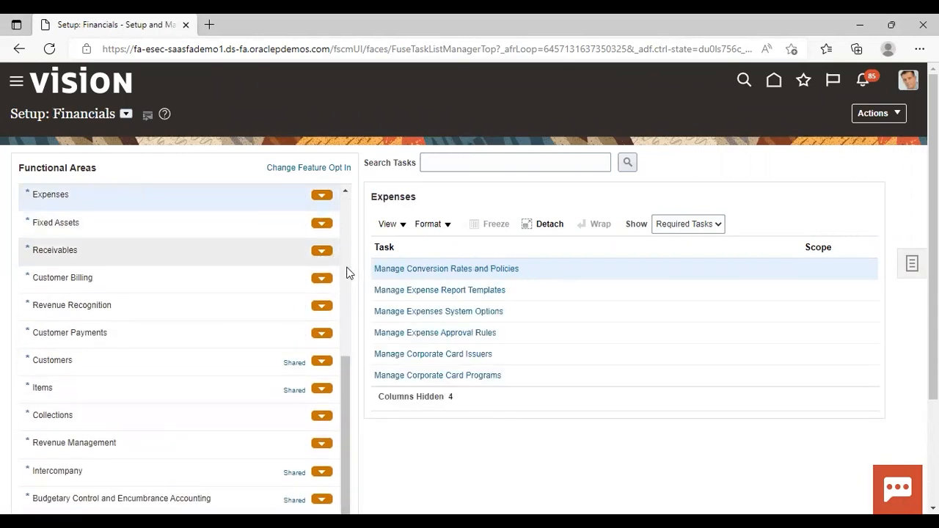
pyautogui.click(443, 290)
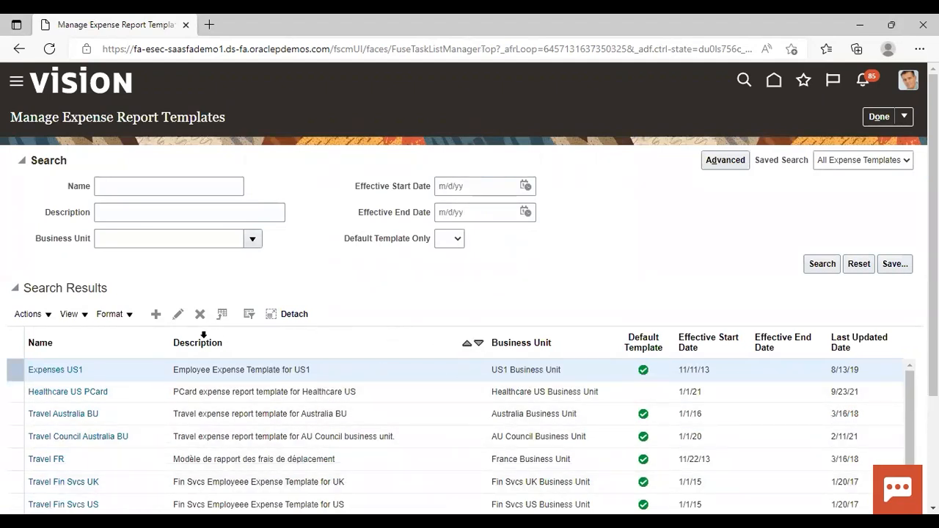
pyautogui.click(156, 315)
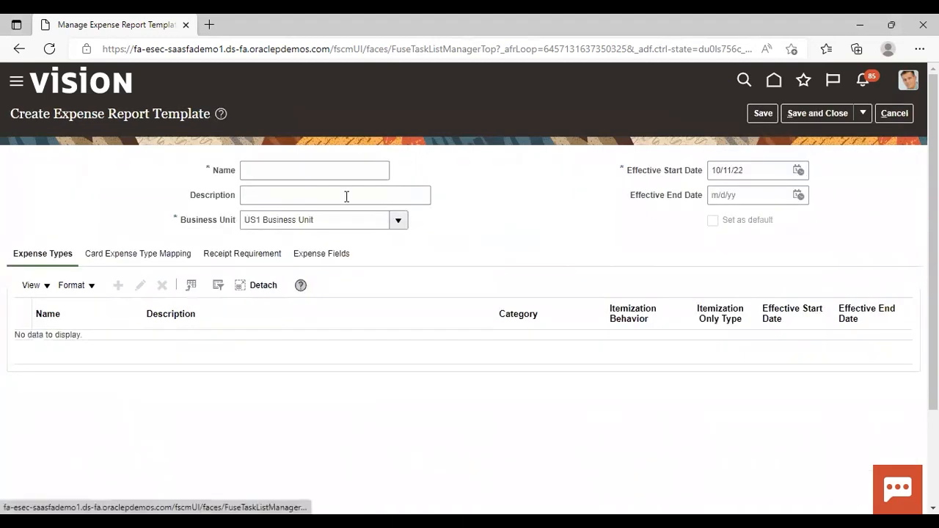
# - Name the new expense report template "expense us1 template"
pyautogui.click(324, 169)
pyautogui.write('ex')
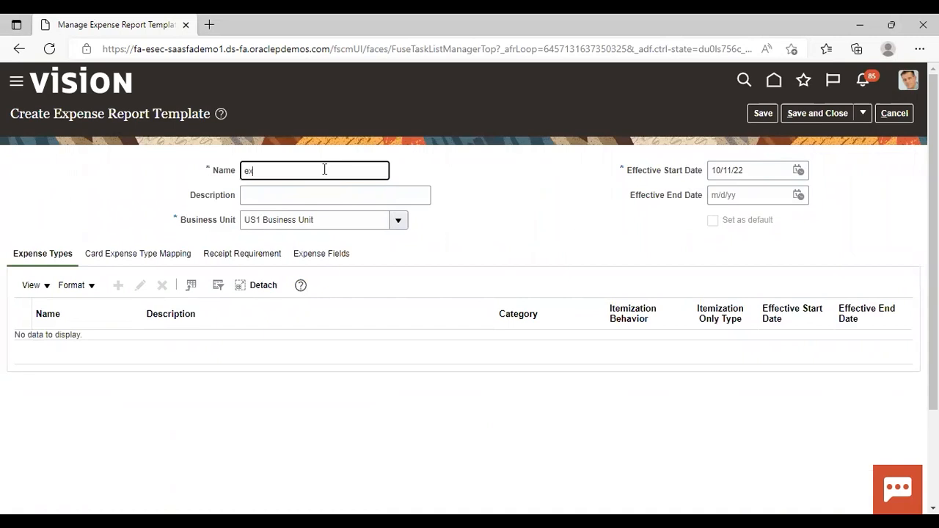
pyautogui.write('pense us1 template')
pyautogui.click(539, 200)
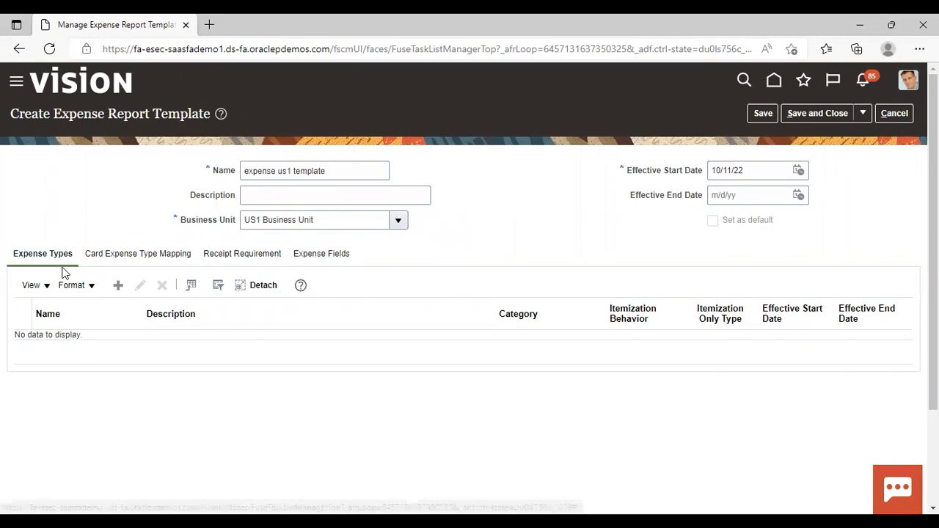
# - Add an expense type named "accomodation" to the template and set its category to Accommodations
pyautogui.click(118, 286)
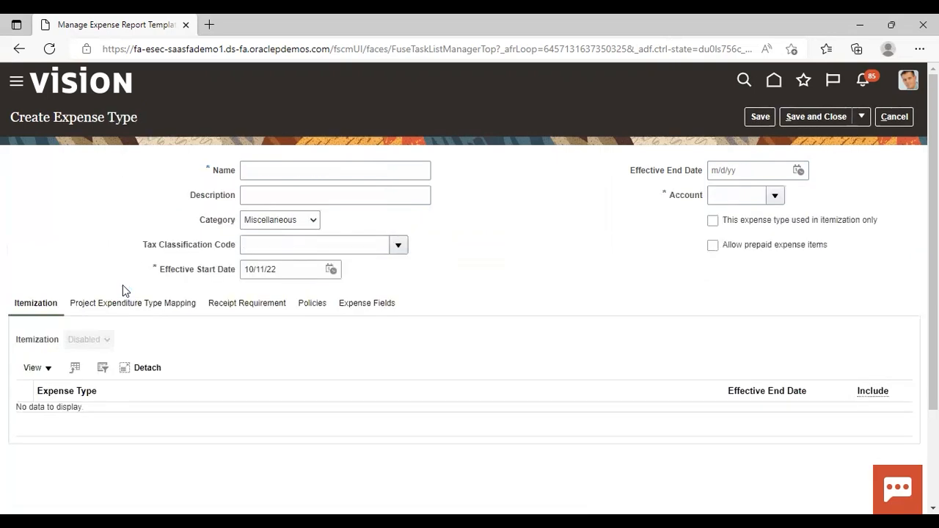
pyautogui.click(412, 172)
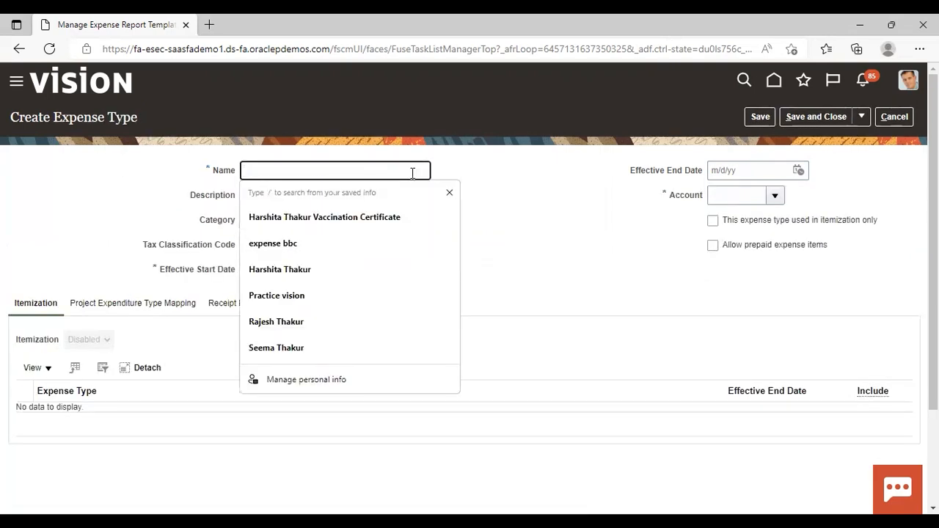
pyautogui.write('acco')
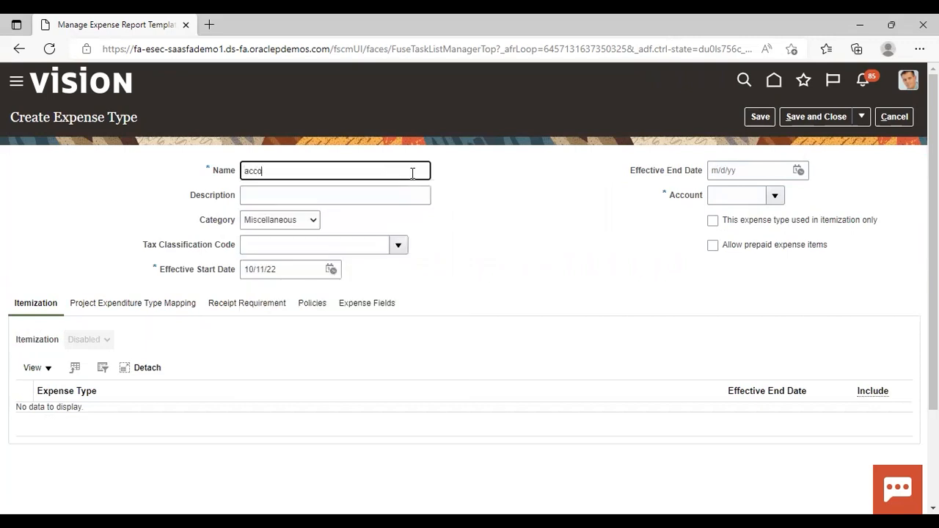
pyautogui.write('modation')
pyautogui.click(314, 219)
pyautogui.click(309, 239)
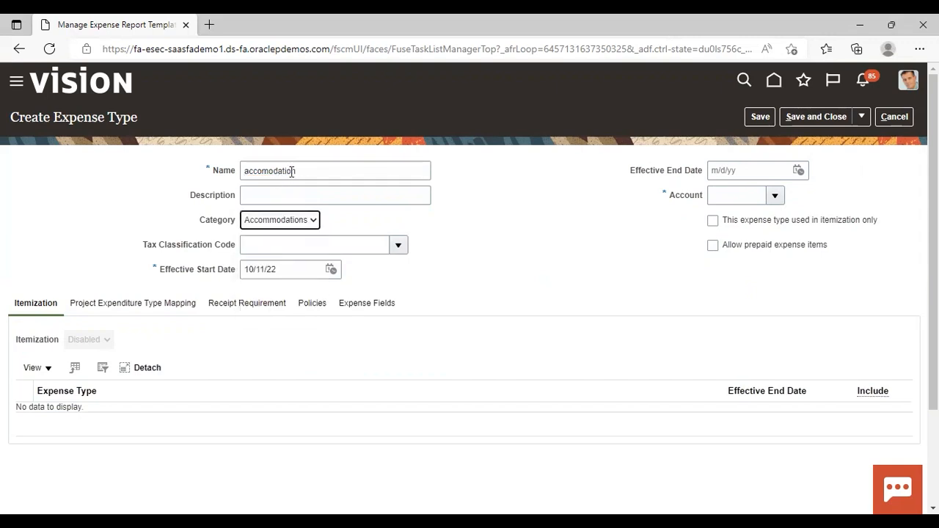
# - Correct the spelling of the expense type's name to "accommodation"
pyautogui.click(315, 169)
pyautogui.press('BackSpace')
pyautogui.press('BackSpace')
pyautogui.press('BackSpace')
pyautogui.press('BackSpace')
pyautogui.press('BackSpace')
pyautogui.press('BackSpace')
pyautogui.press('BackSpace')
pyautogui.press('BackSpace')
pyautogui.press('BackSpace')
pyautogui.press('BackSpace')
pyautogui.press('BackSpace')
pyautogui.press('BackSpace')
pyautogui.write('accomo')
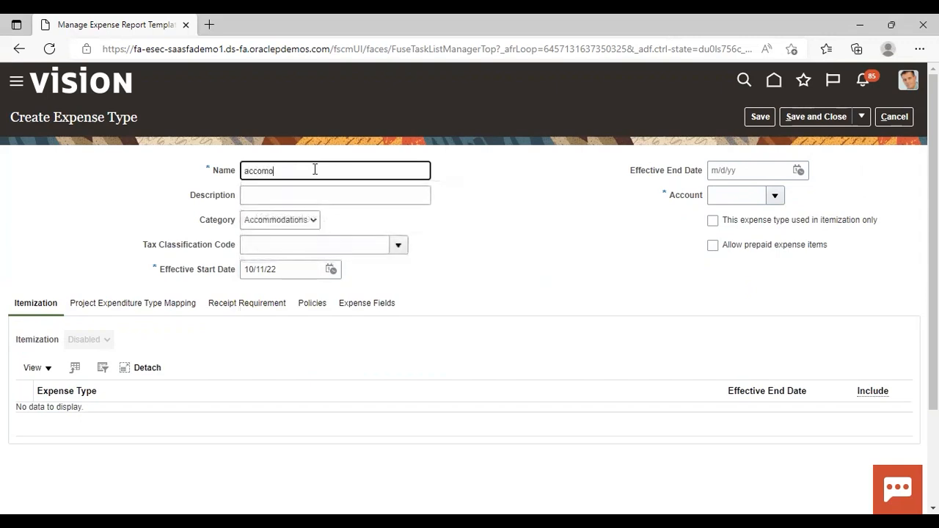
pyautogui.press('BackSpace')
pyautogui.write('modation')
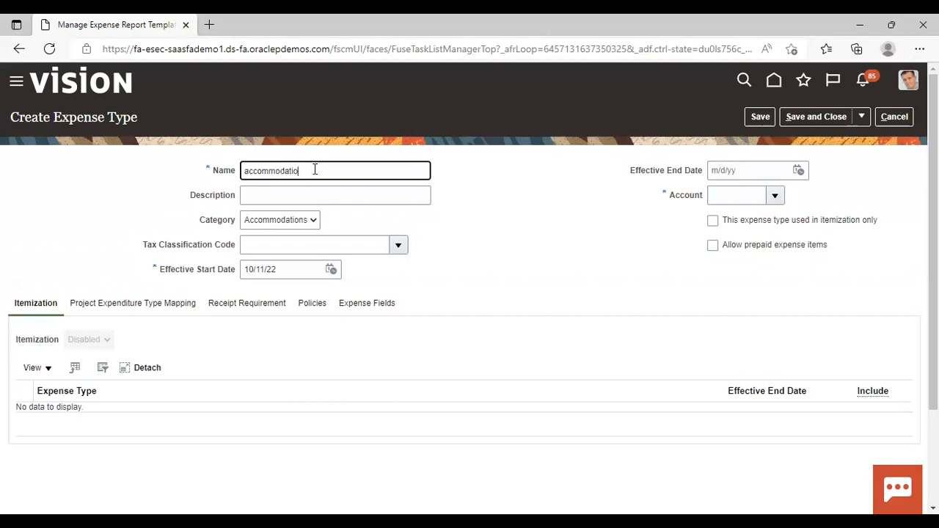
pyautogui.click(497, 233)
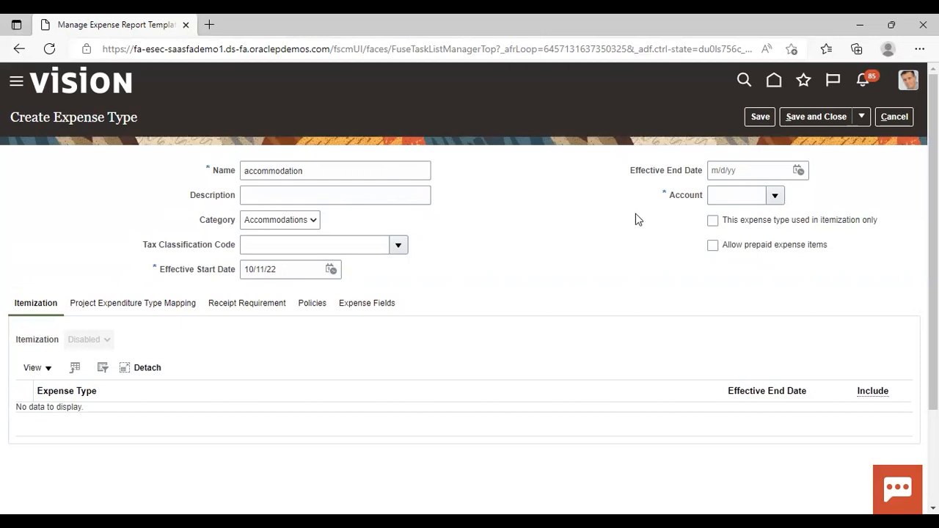
# - Search the accounts by the description "hotel" and assign the Hotel / Accomodation account to the expense type
pyautogui.click(776, 196)
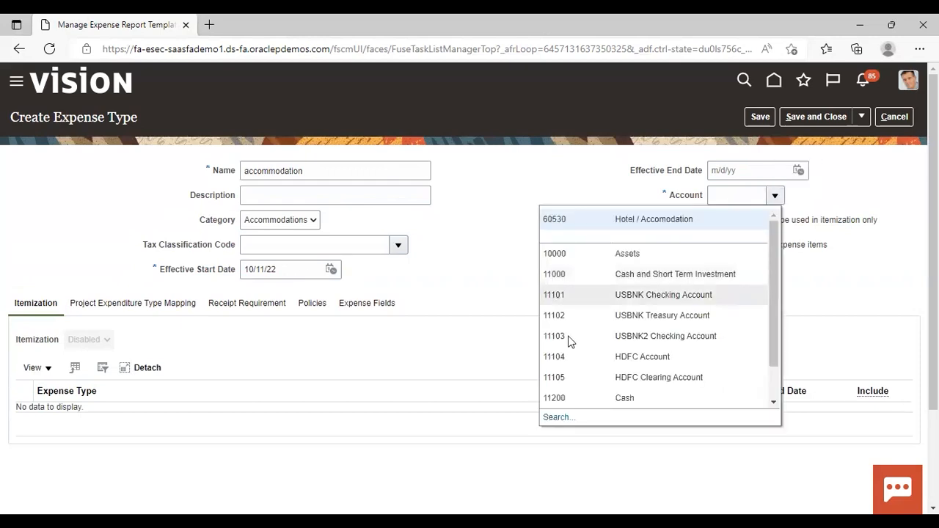
pyautogui.click(558, 419)
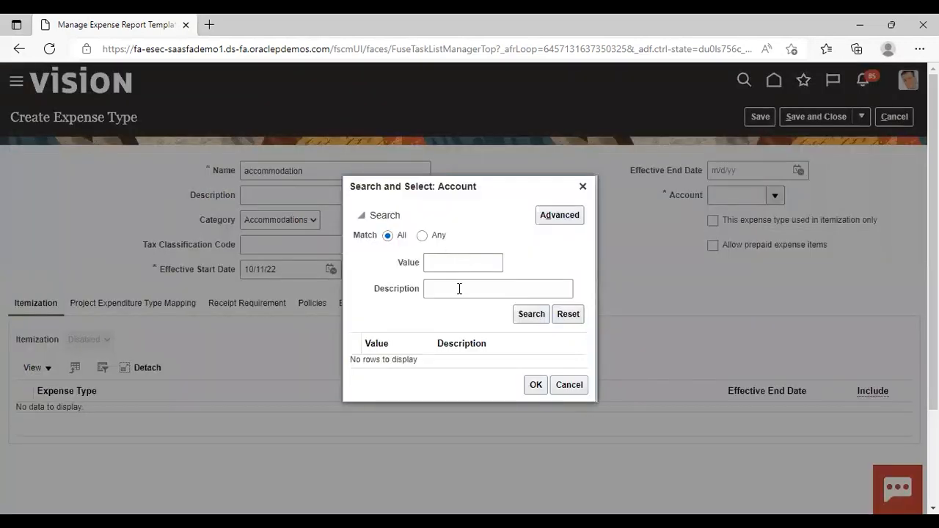
pyautogui.click(459, 288)
pyautogui.write('hotel')
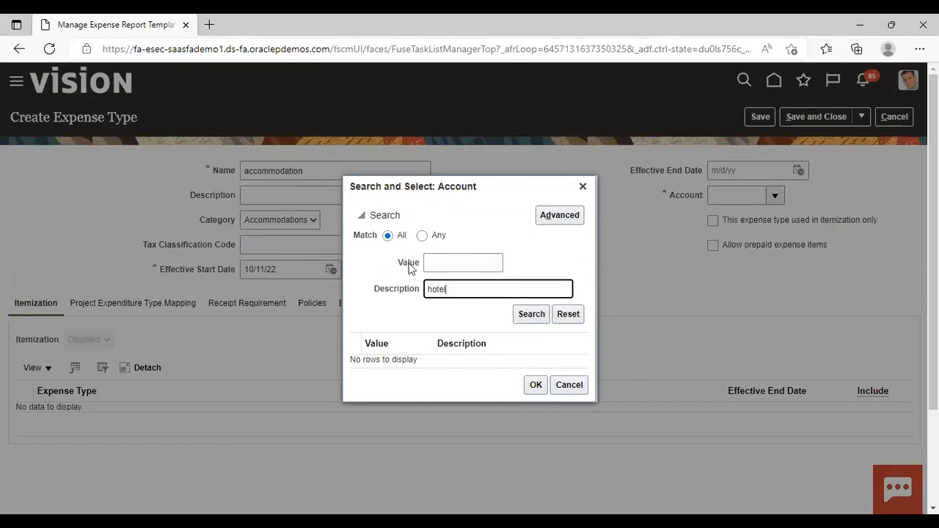
pyautogui.press('Return')
pyautogui.click(432, 354)
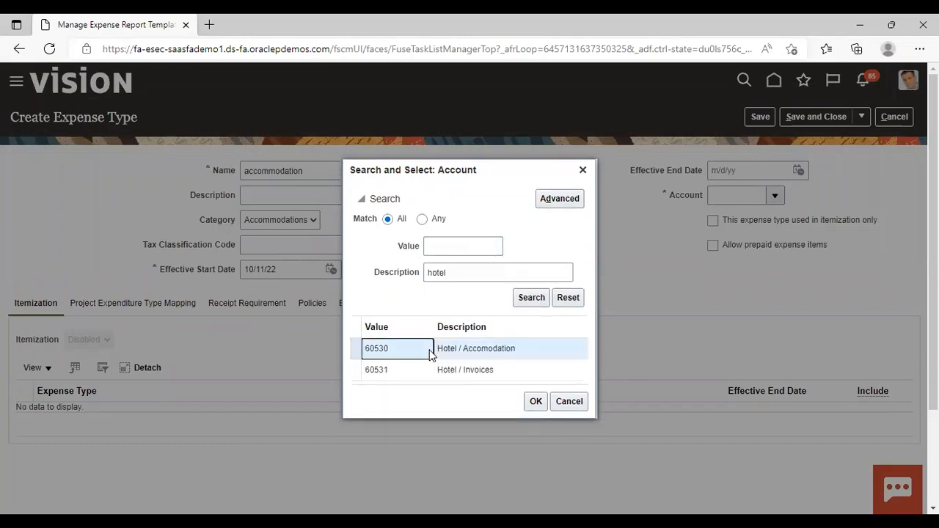
pyautogui.click(535, 402)
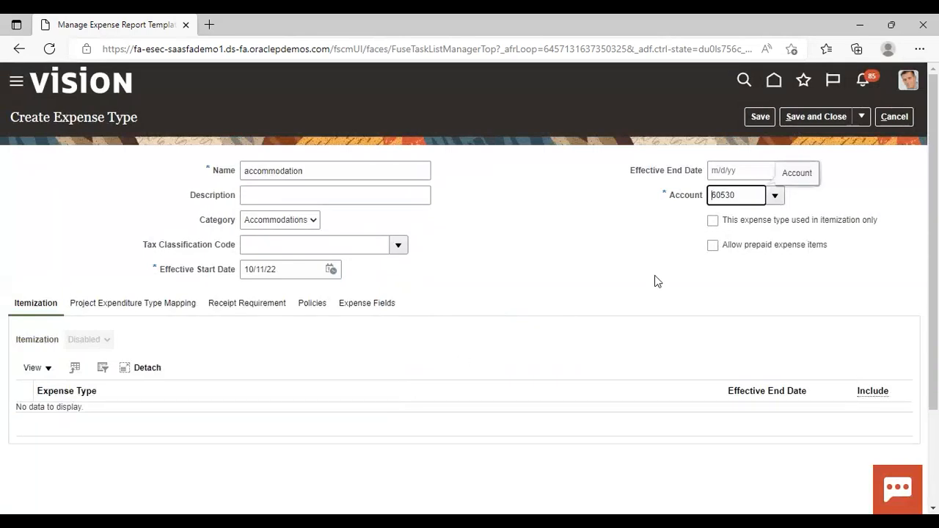
pyautogui.click(656, 276)
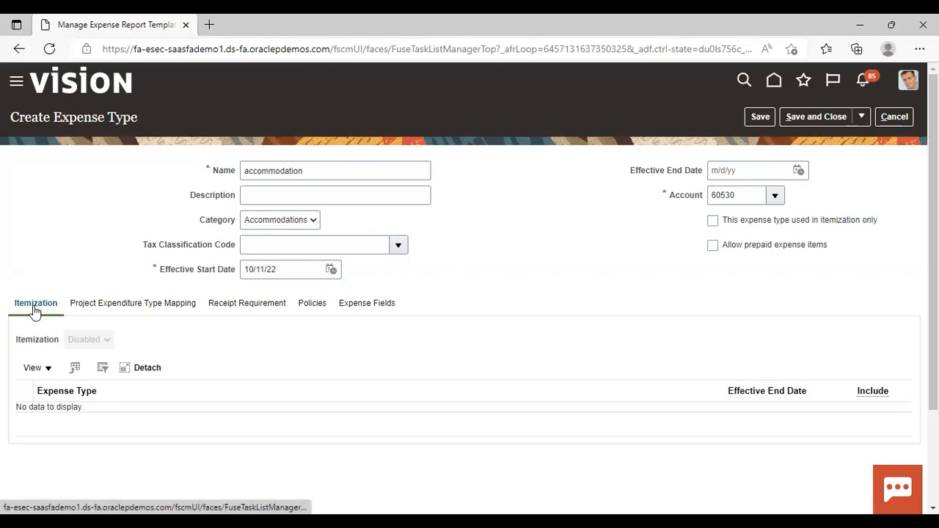
# - Review the project expenditure mapping, try the cash receipt requirement options and return to Use setup from expense template
pyautogui.click(113, 305)
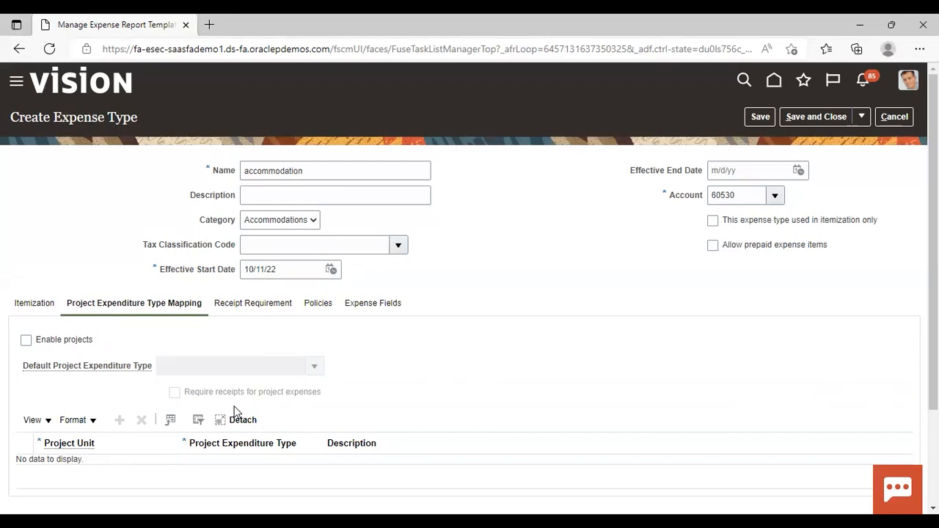
pyautogui.click(247, 308)
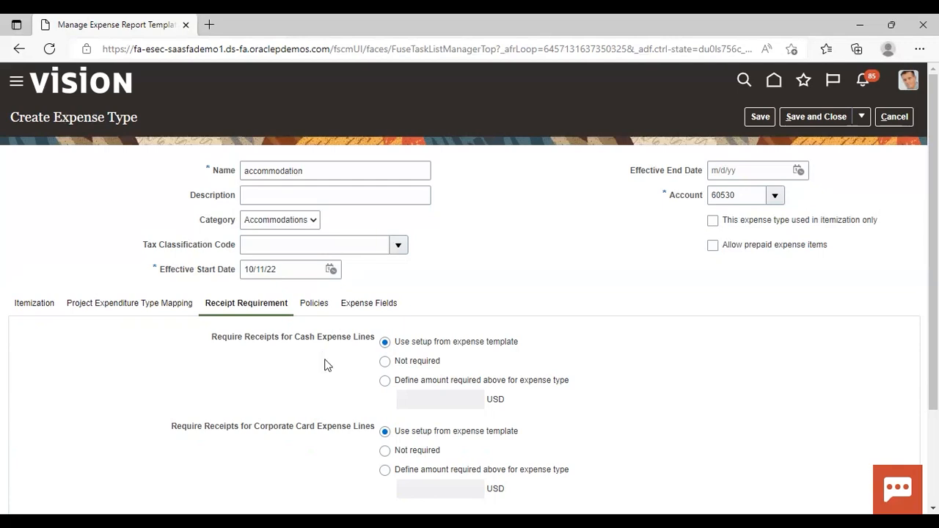
pyautogui.click(384, 362)
pyautogui.click(385, 343)
pyautogui.click(386, 382)
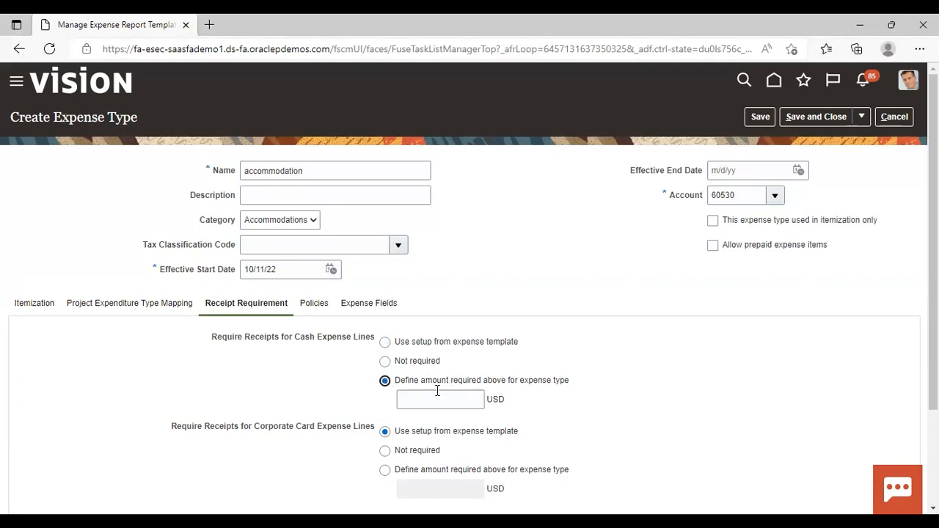
pyautogui.click(385, 342)
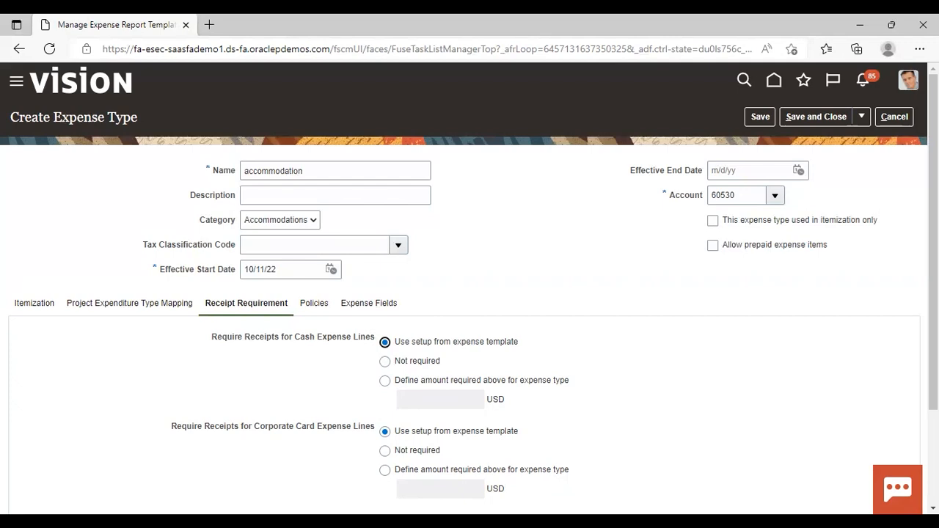
# - Try adding an expense policy to the accommodation expense type, look through the available policies and remove the empty policy row
pyautogui.click(316, 305)
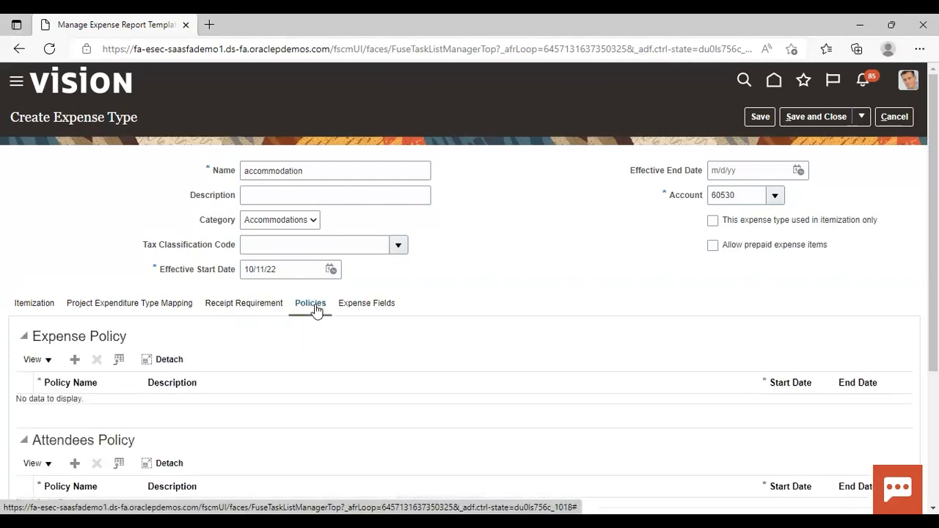
pyautogui.click(73, 363)
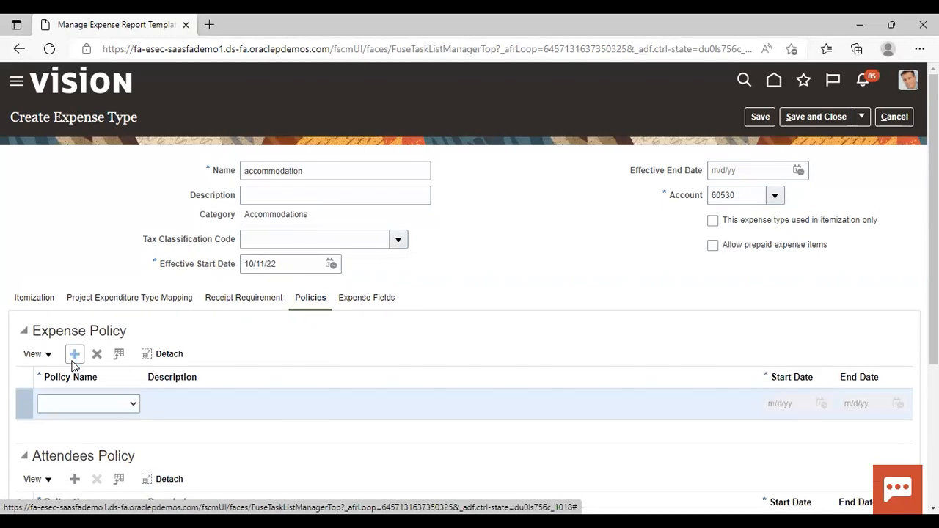
pyautogui.click(132, 405)
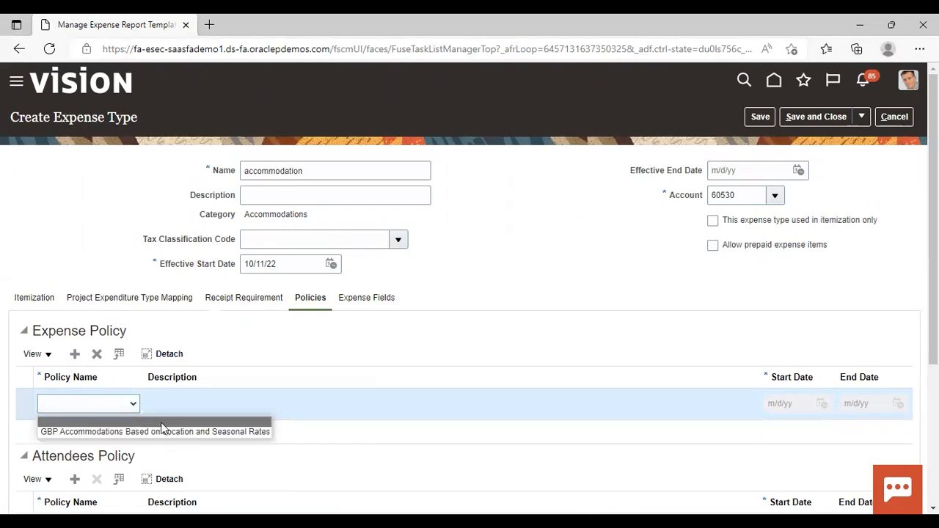
pyautogui.click(96, 354)
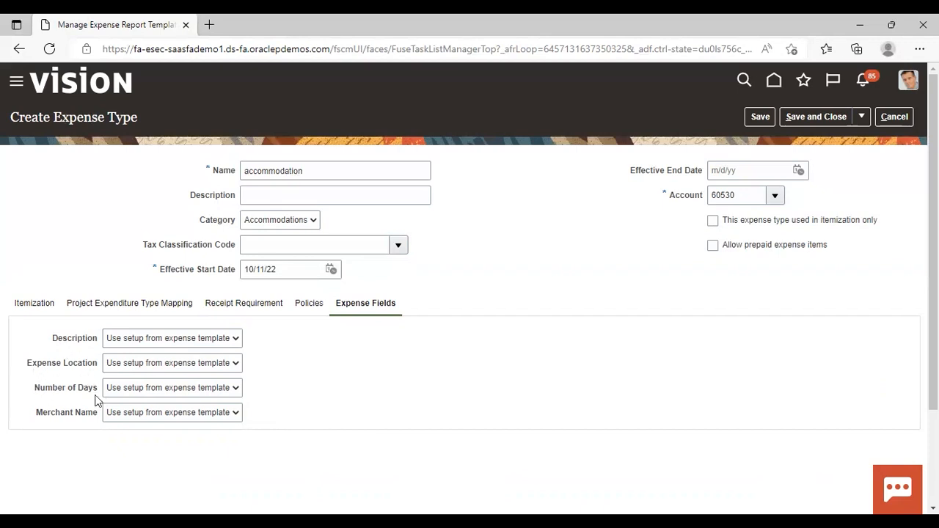
# - Check the setup options of the Description expense field and save the accommodation expense type
pyautogui.click(235, 339)
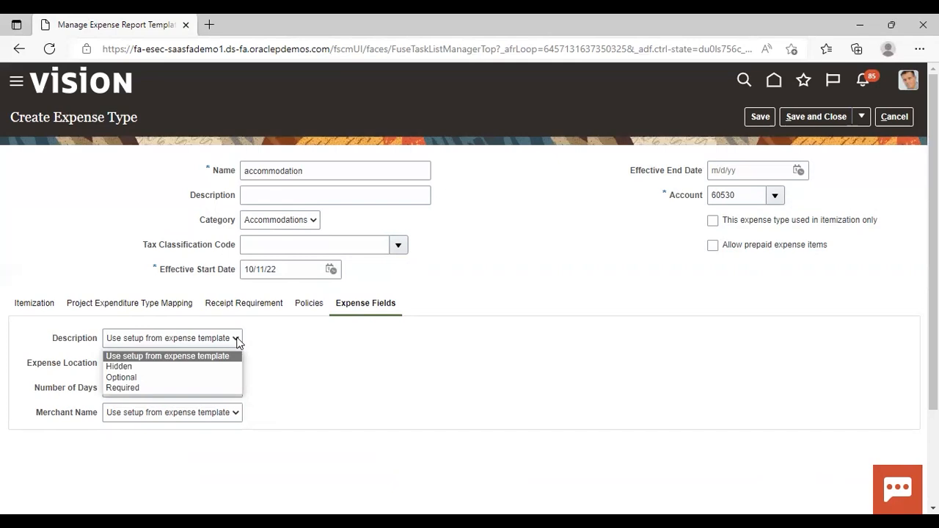
pyautogui.click(237, 338)
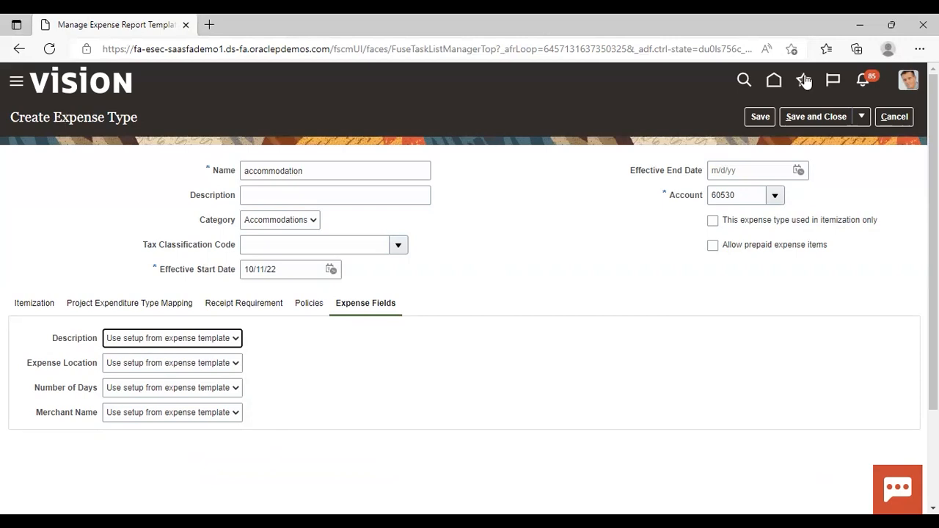
pyautogui.click(758, 118)
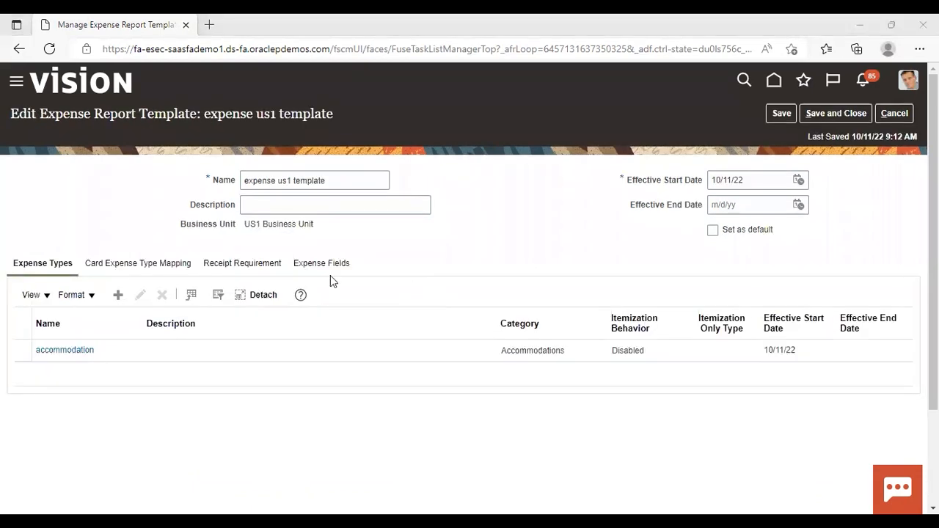
# - Review the template's card expense type mapping and try requiring receipts for cash expense lines above a specified amount
pyautogui.click(138, 266)
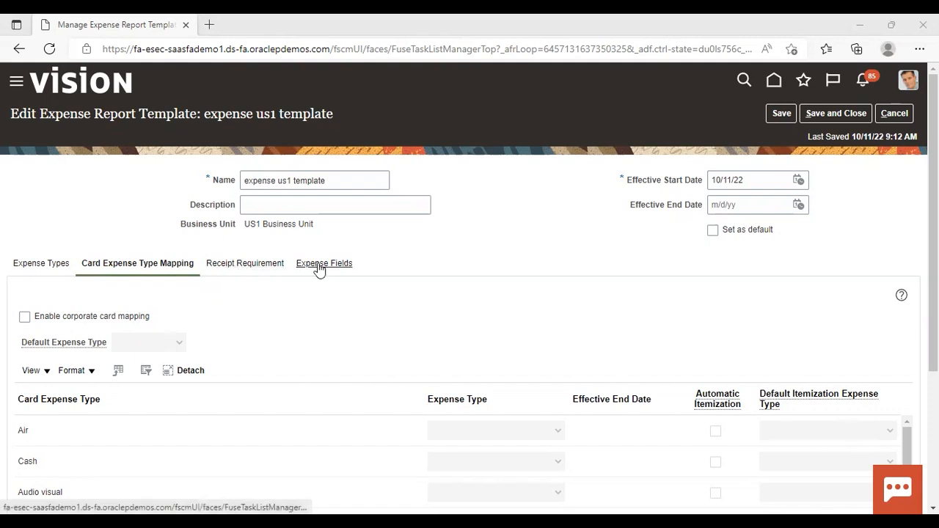
pyautogui.click(261, 266)
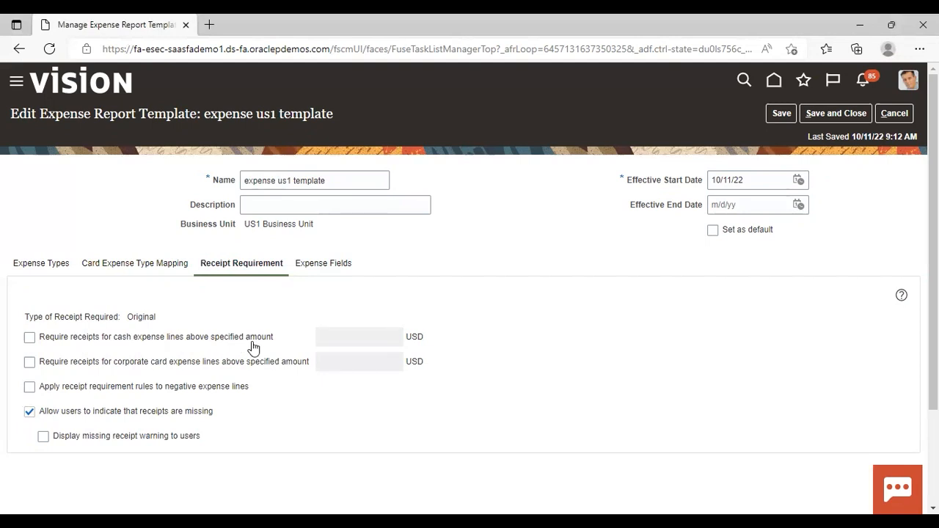
pyautogui.click(30, 339)
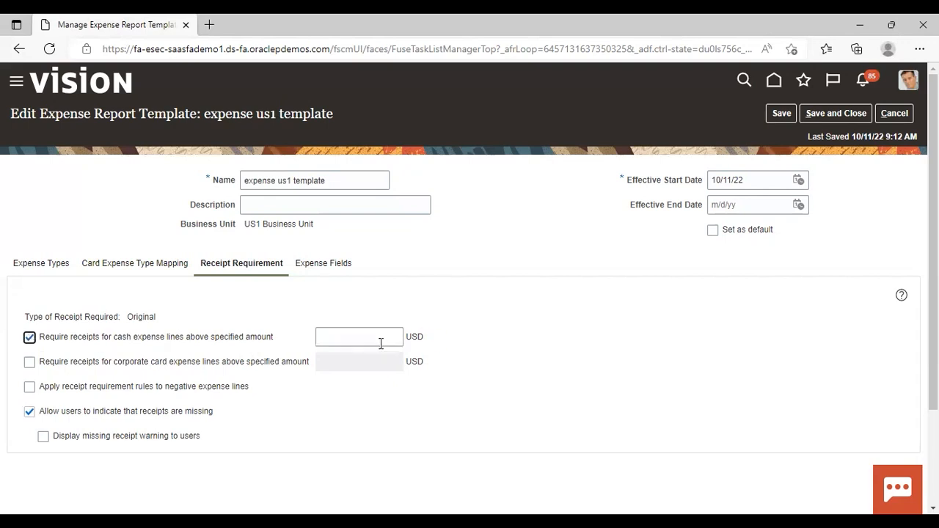
pyautogui.click(29, 337)
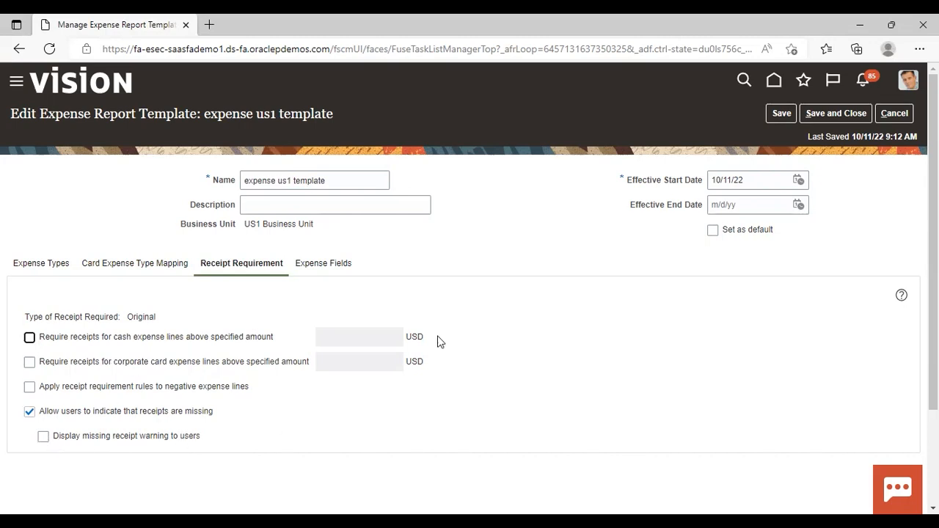
# - Examine the template's expense fields and the display options offered for the Description field
pyautogui.click(334, 265)
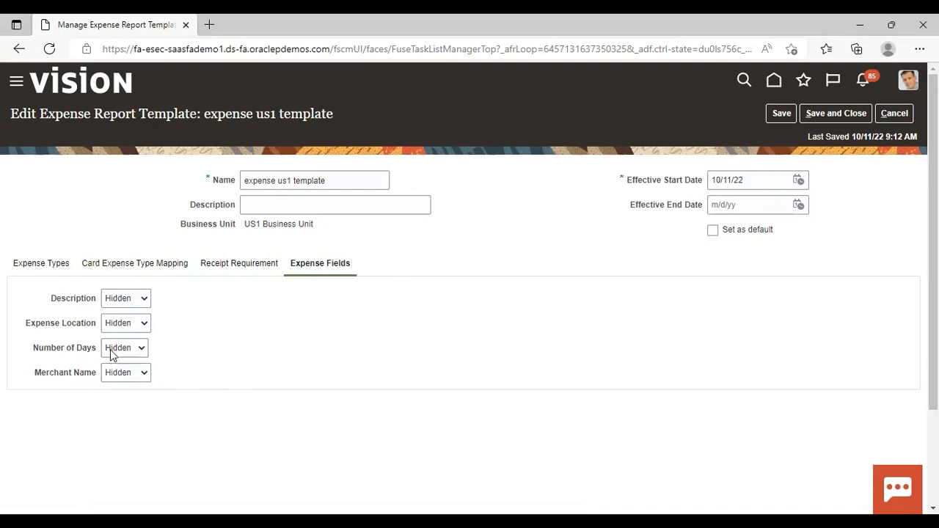
pyautogui.click(143, 300)
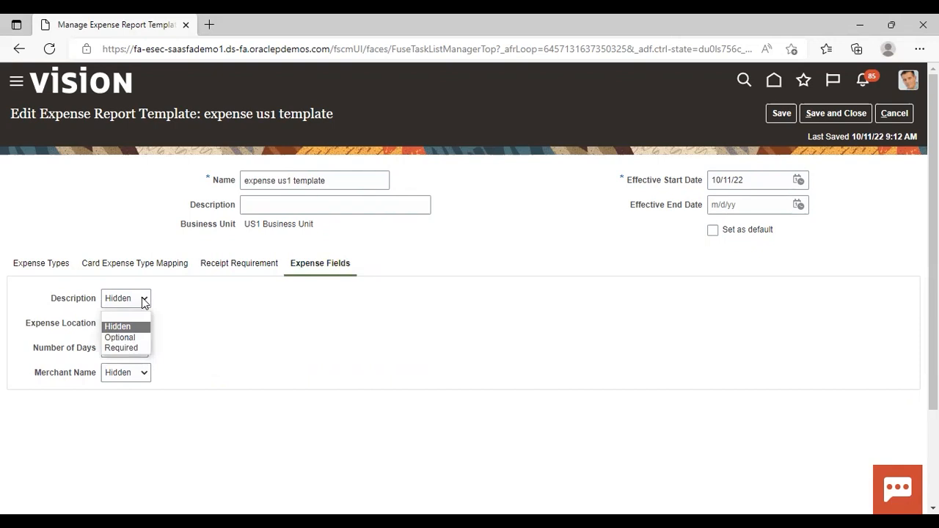
pyautogui.click(213, 326)
pyautogui.click(214, 327)
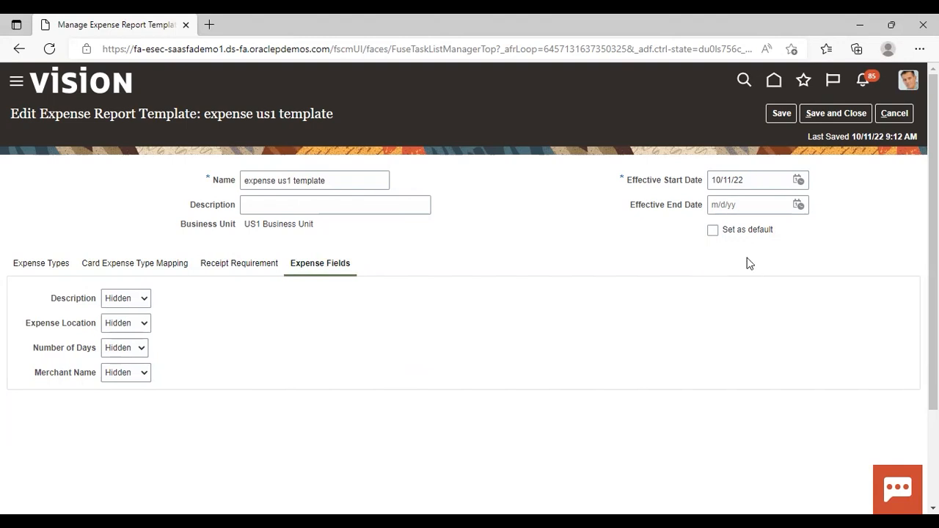
# - Set the expense report template as default, then save and close it without corporate card mapping
pyautogui.click(712, 231)
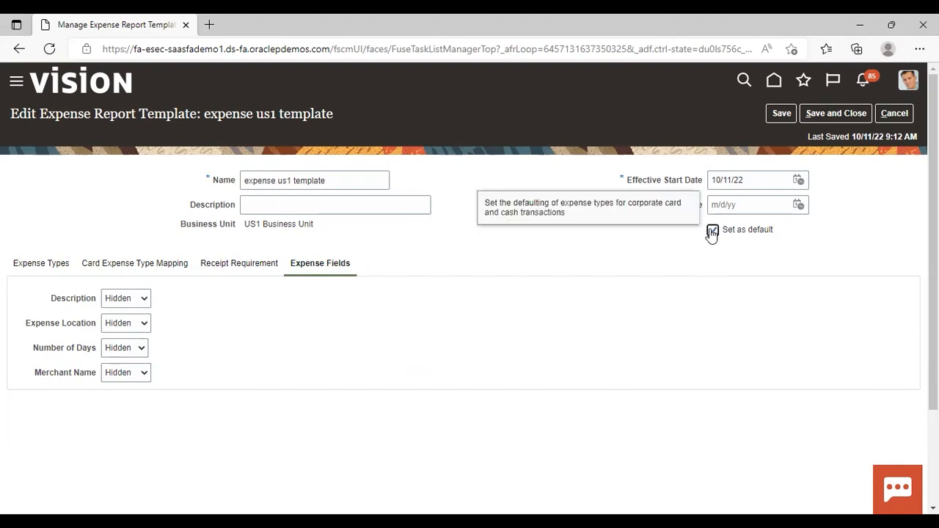
pyautogui.click(844, 112)
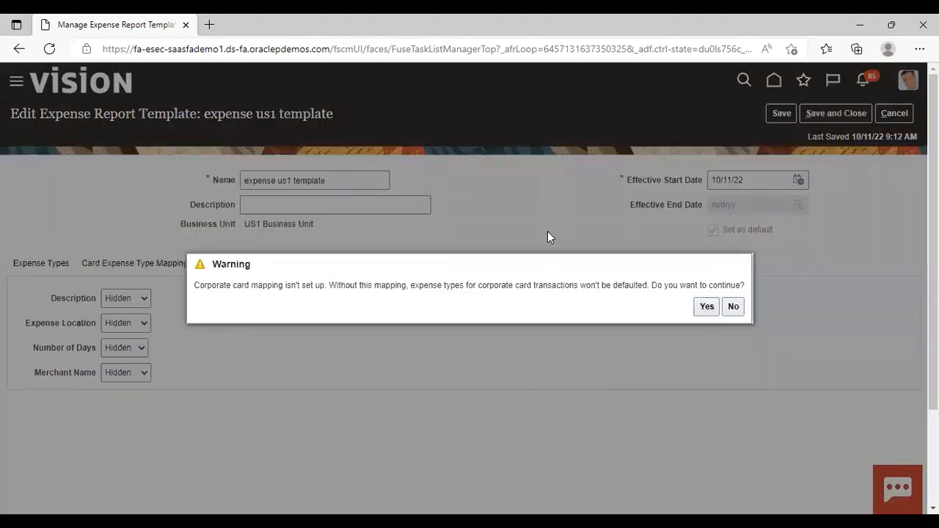
pyautogui.click(703, 308)
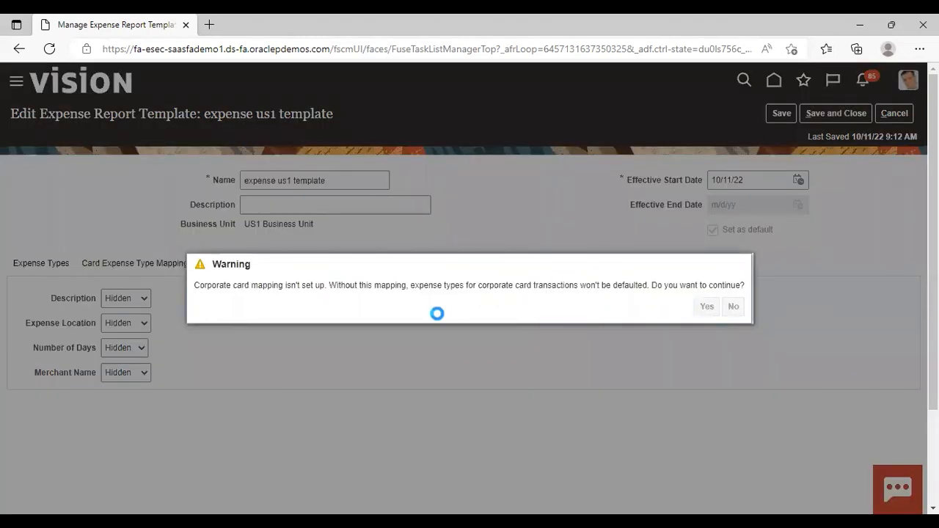